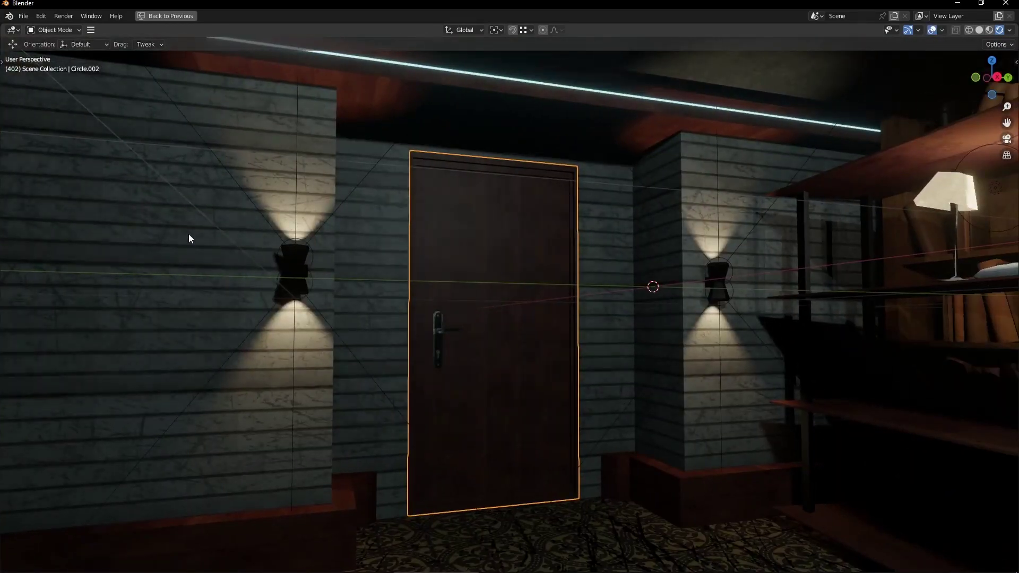
# Delete the two wall-sconce spot lights, then fly the view back over the room
pyautogui.click(294, 270)
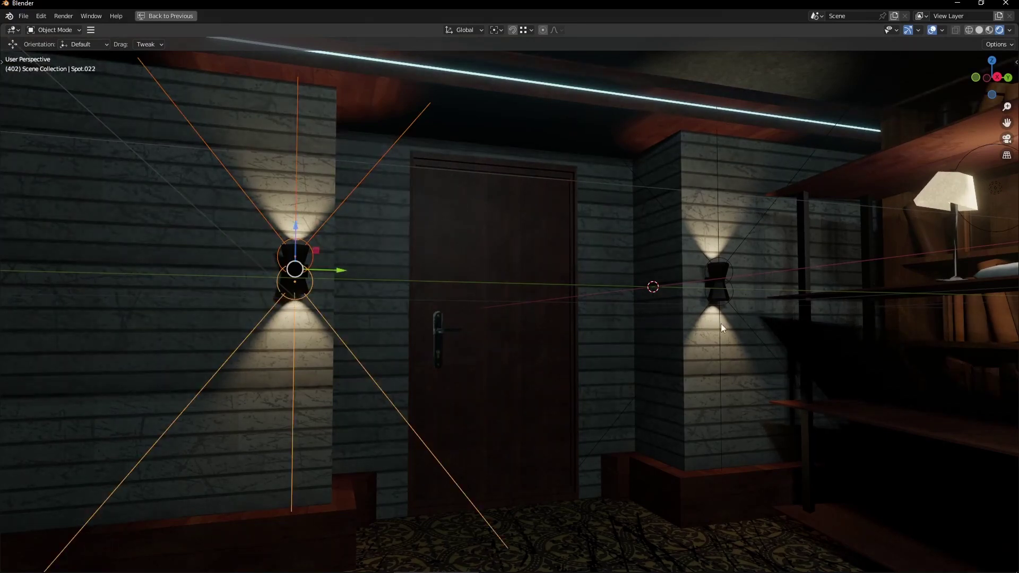
pyautogui.keyDown('shift'); pyautogui.click(720, 265); pyautogui.keyUp('shift')
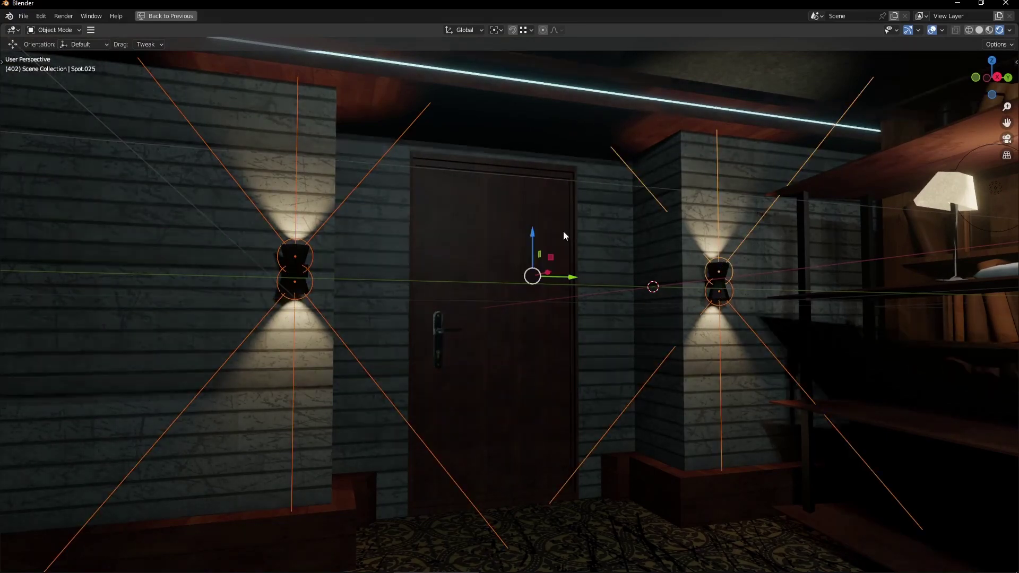
pyautogui.press('x')
pyautogui.click(563, 231)
pyautogui.hotkey('shift', '`')
pyautogui.press('s')
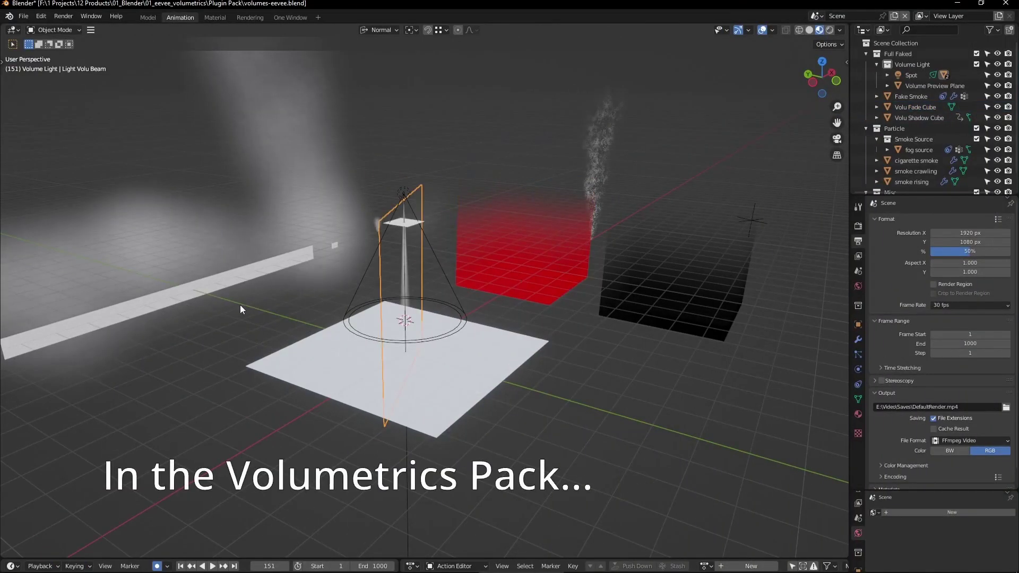
# Copy the pack's spot light, small cookie plane and Volu Beam plane as objects
pyautogui.moveTo(240, 306)
pyautogui.mouseDown(button='middle')
pyautogui.moveTo(335, 318)
pyautogui.moveTo(496, 317)
pyautogui.moveTo(493, 288)
pyautogui.mouseUp(button='middle')
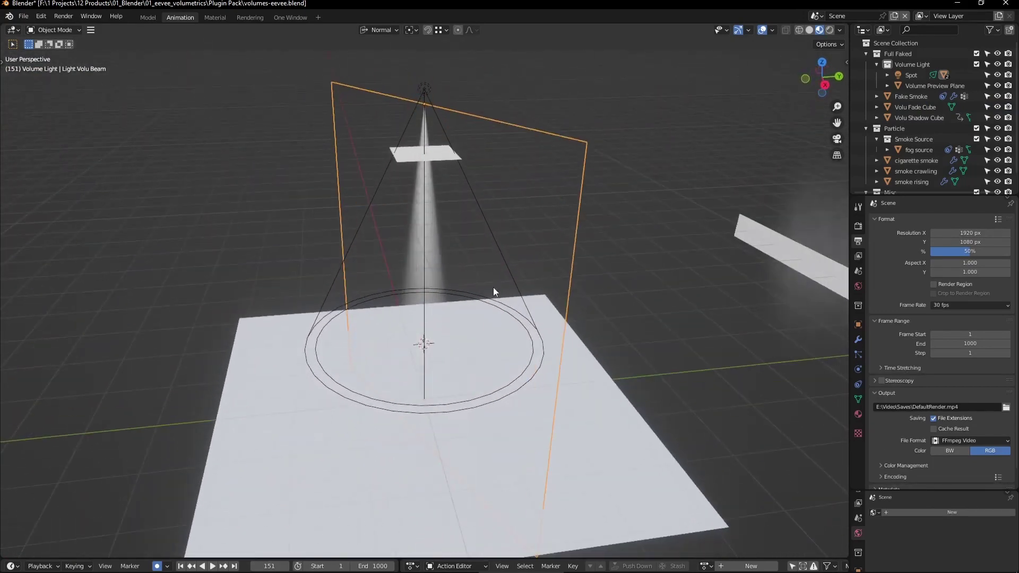
pyautogui.keyDown('shift'); pyautogui.click(412, 158); pyautogui.keyUp('shift')
pyautogui.keyDown('shift'); pyautogui.click(428, 88); pyautogui.keyUp('shift')
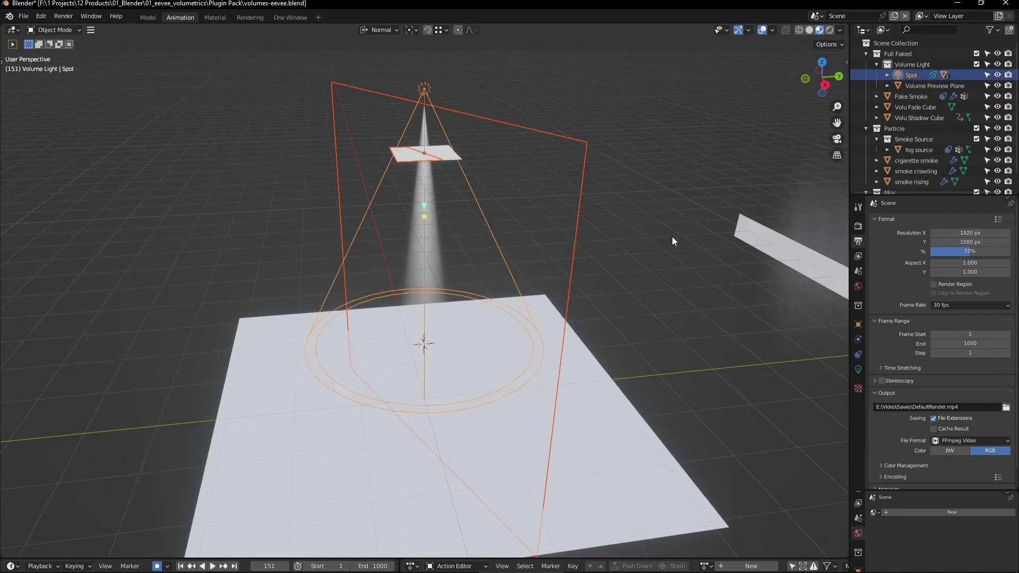
pyautogui.moveTo(672, 237)
pyautogui.mouseDown(button='middle')
pyautogui.moveTo(597, 237)
pyautogui.moveTo(614, 228)
pyautogui.moveTo(513, 194)
pyautogui.mouseUp(button='middle')
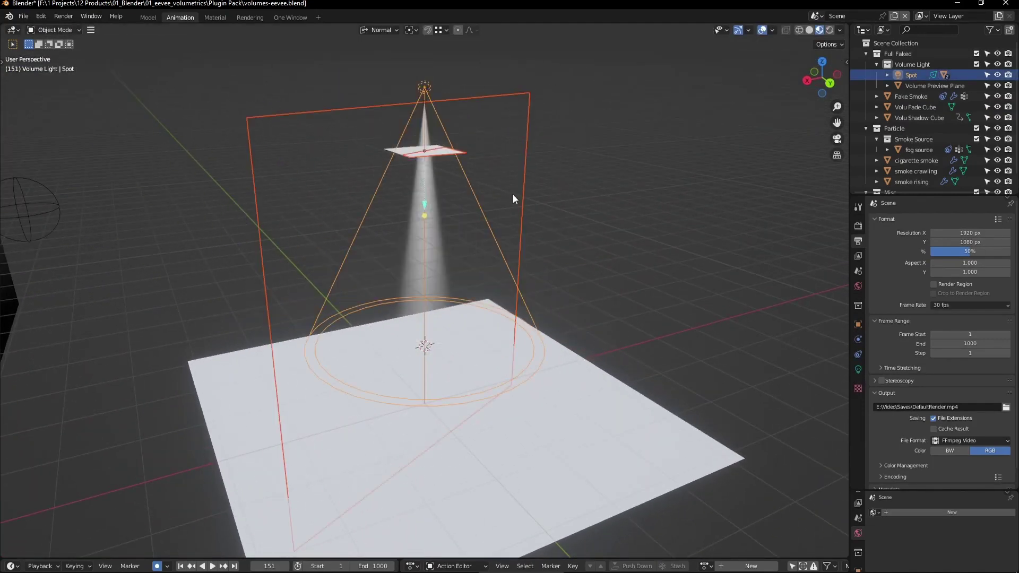
pyautogui.hotkey('ctrl', 'c')
pyautogui.click(471, 144)
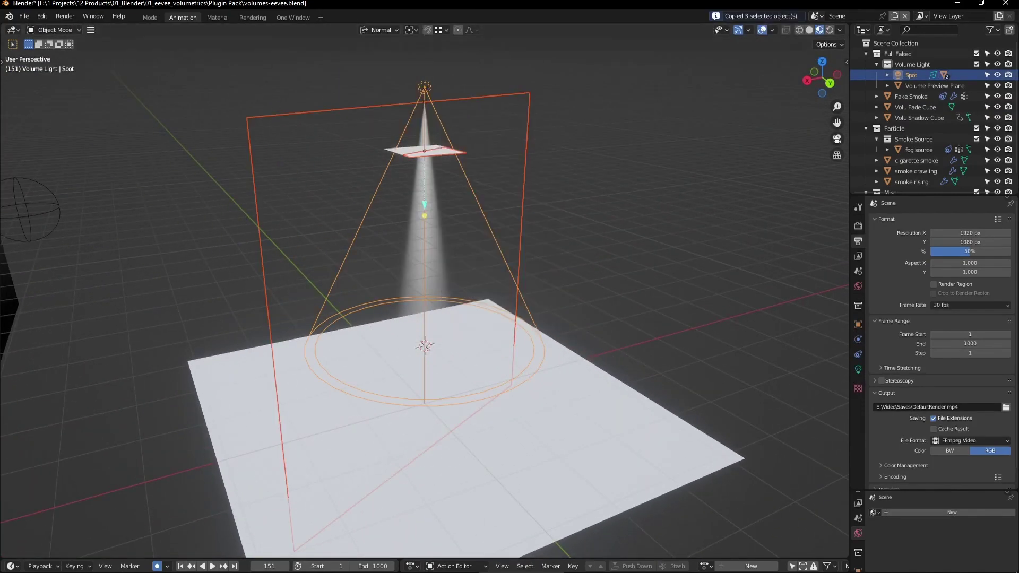
# Paste the copied lights, snap them to the left sconce, and rotate 180° on Y
pyautogui.hotkey('ctrl', 'v')
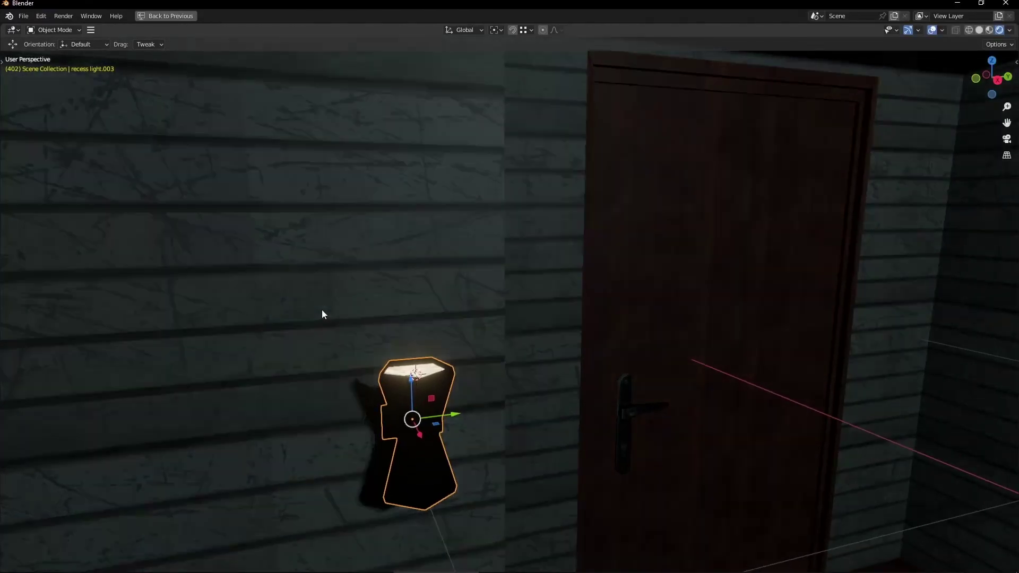
pyautogui.hotkey('shift', '`')
pyautogui.hotkey('ctrl', 'v')
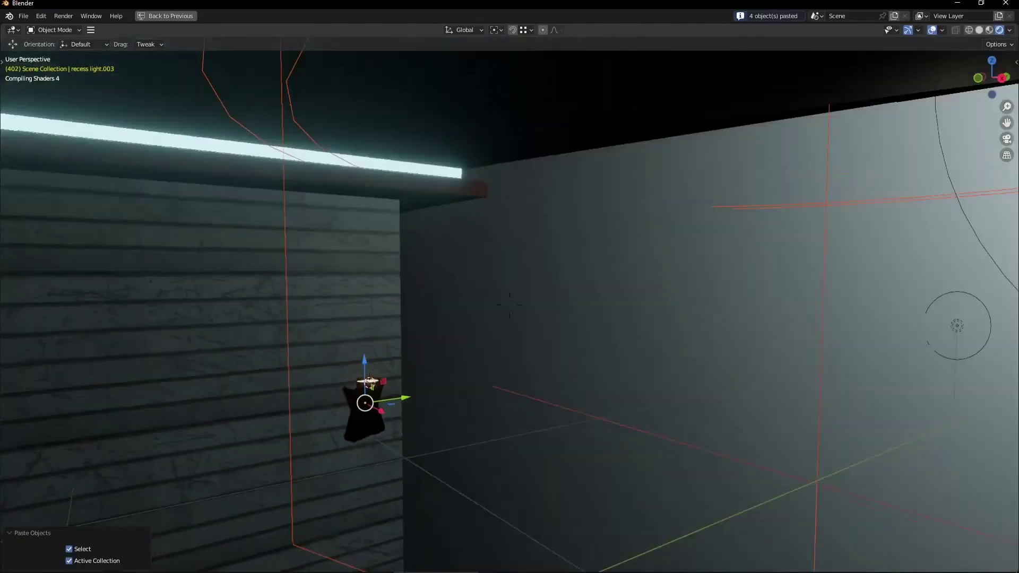
pyautogui.hotkey('shift', 's')
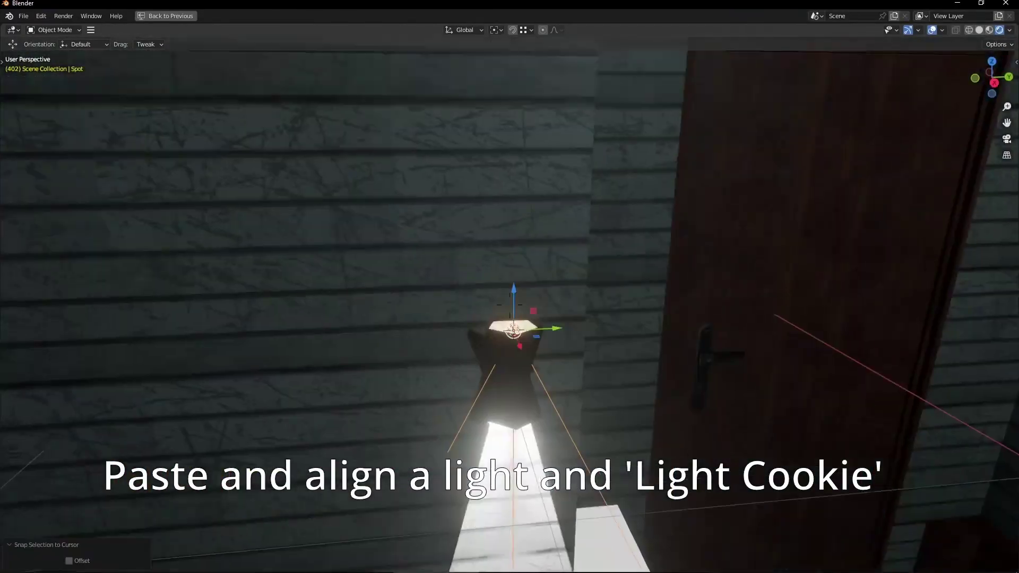
pyautogui.write('ry')
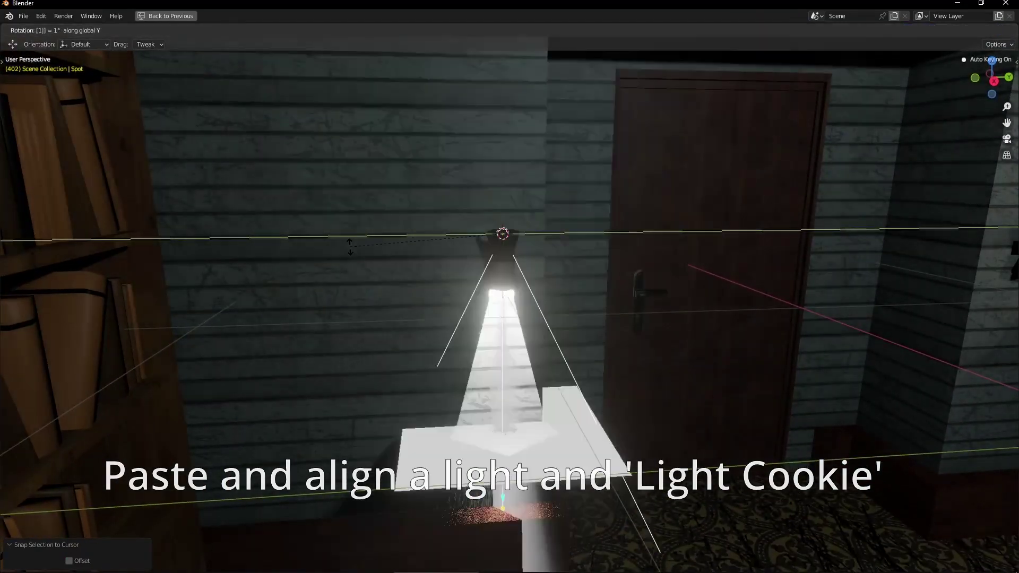
pyautogui.write('180')
pyautogui.press('Return')
# Raise the Light Cookie plane along Z above the sconce and start shrinking it
pyautogui.hotkey('shift', '`')
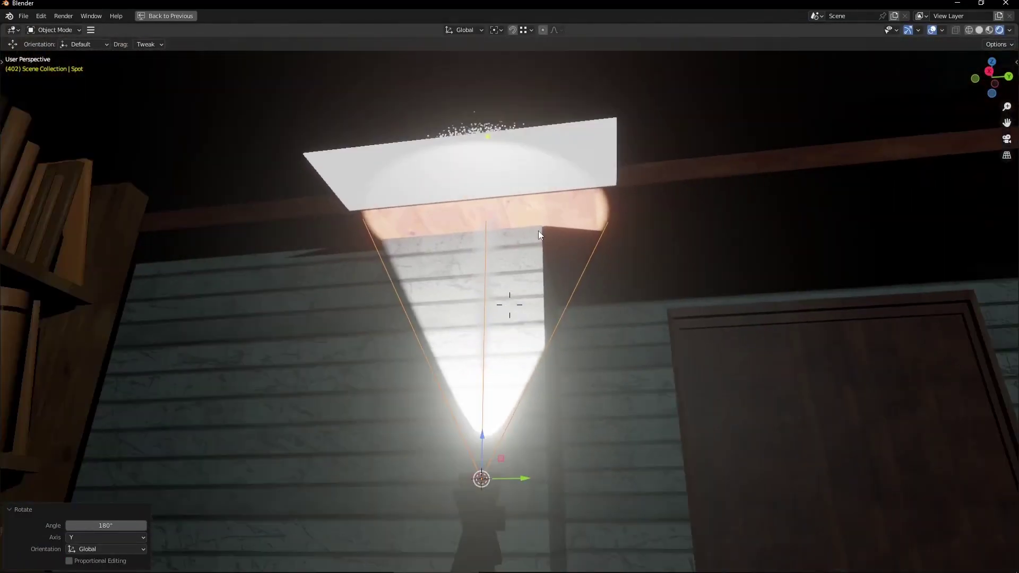
pyautogui.click(539, 231)
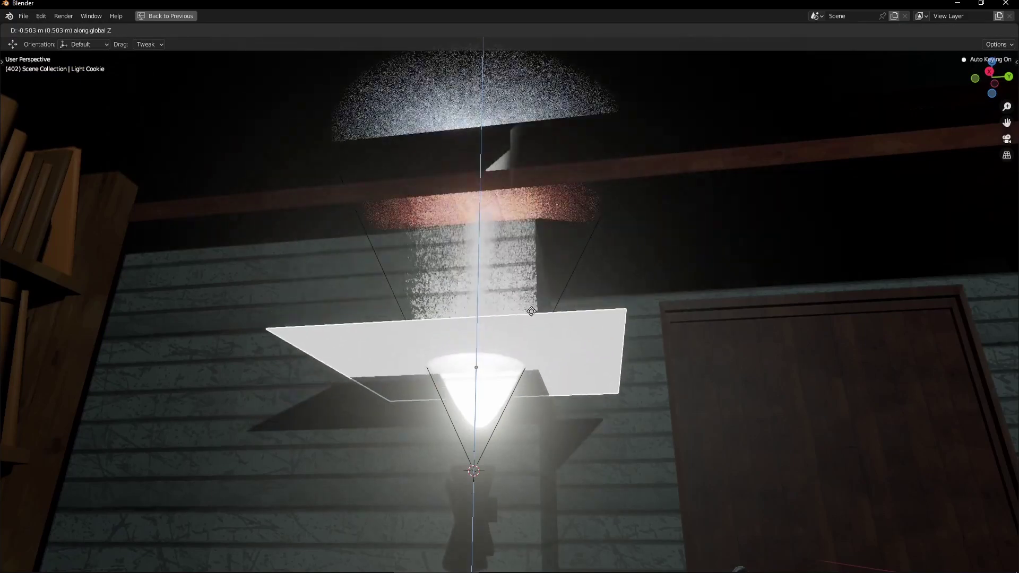
pyautogui.click(531, 340)
pyautogui.hotkey('shift', '`')
pyautogui.press('w')
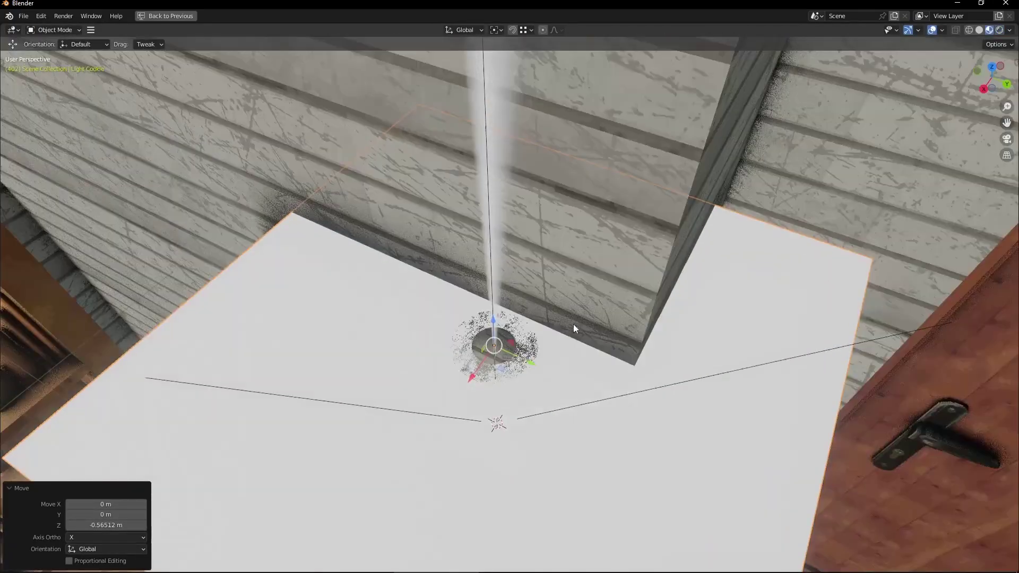
pyautogui.press('g')
pyautogui.press('z')
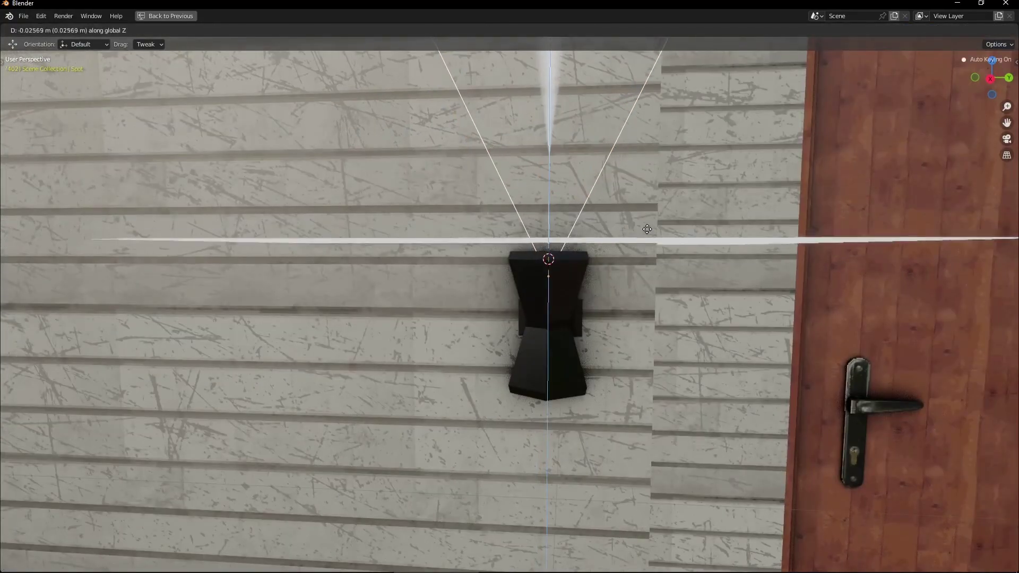
pyautogui.click(636, 284)
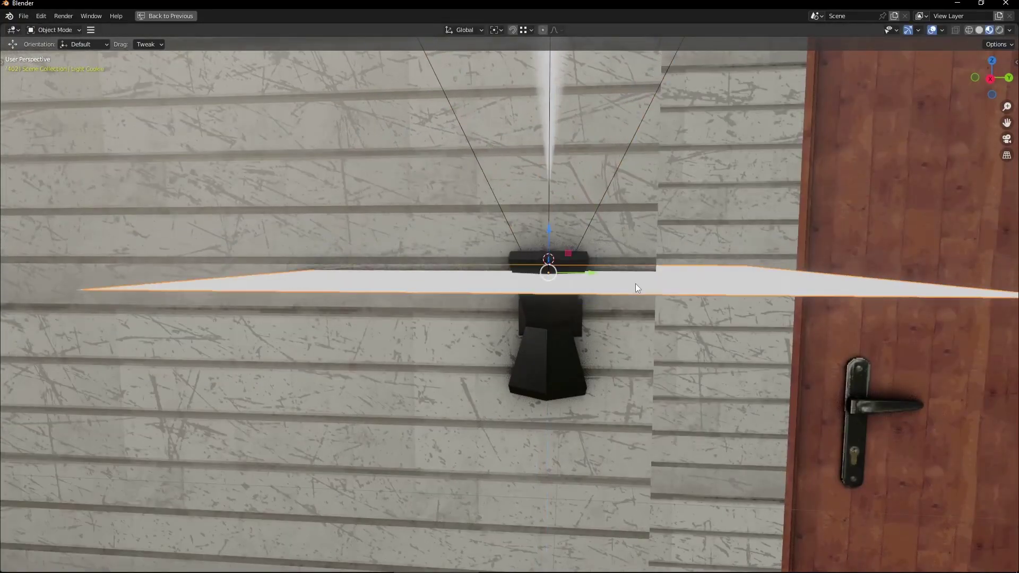
pyautogui.hotkey('shift', '`')
pyautogui.press('s')
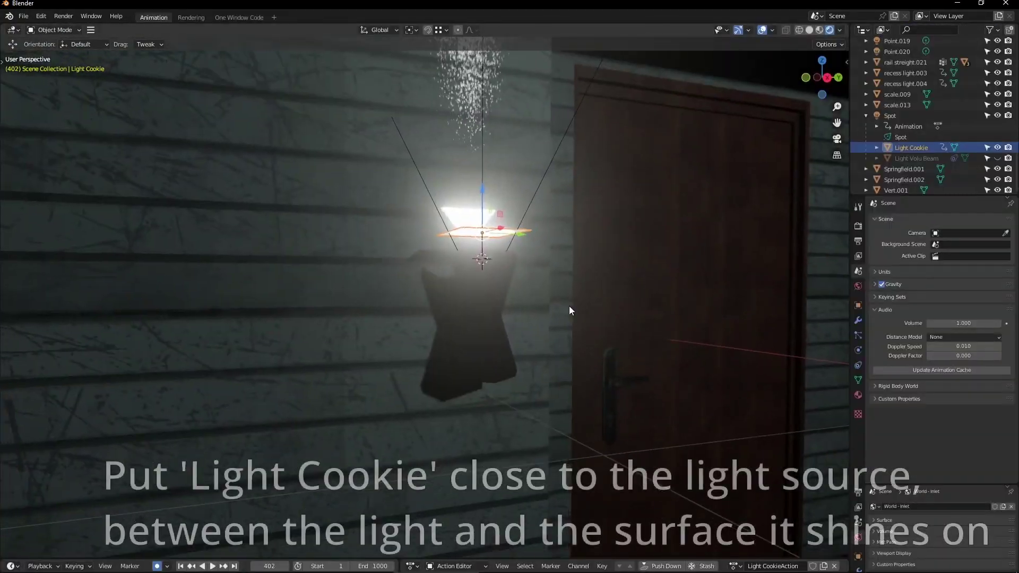
# Lower the Light Cookie plane along Z to sit just above the sconce's light
pyautogui.press('g')
pyautogui.press('z')
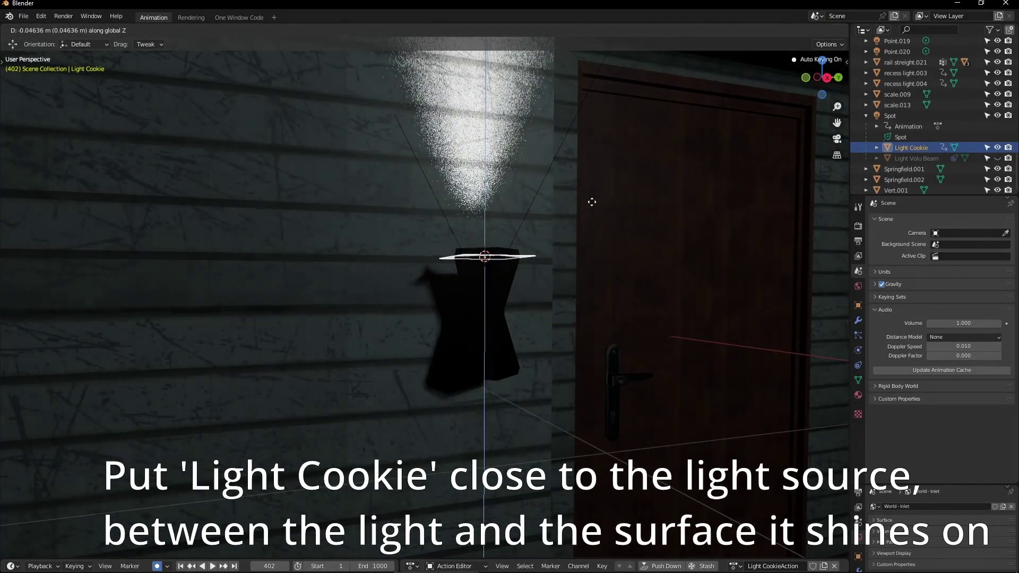
pyautogui.click(592, 201)
pyautogui.moveTo(591, 206); pyautogui.dragTo(566, 264, button='middle')
pyautogui.press('KP_Decimal')
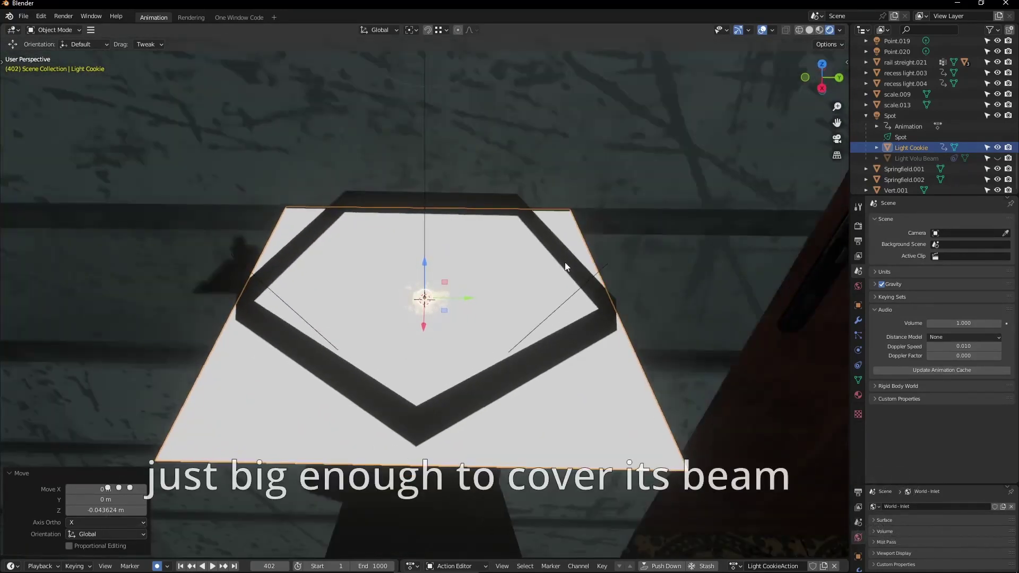
# Check the cookie plane in Edit Mode, reselect it, and enlarge the properties panels
pyautogui.press('Tab')
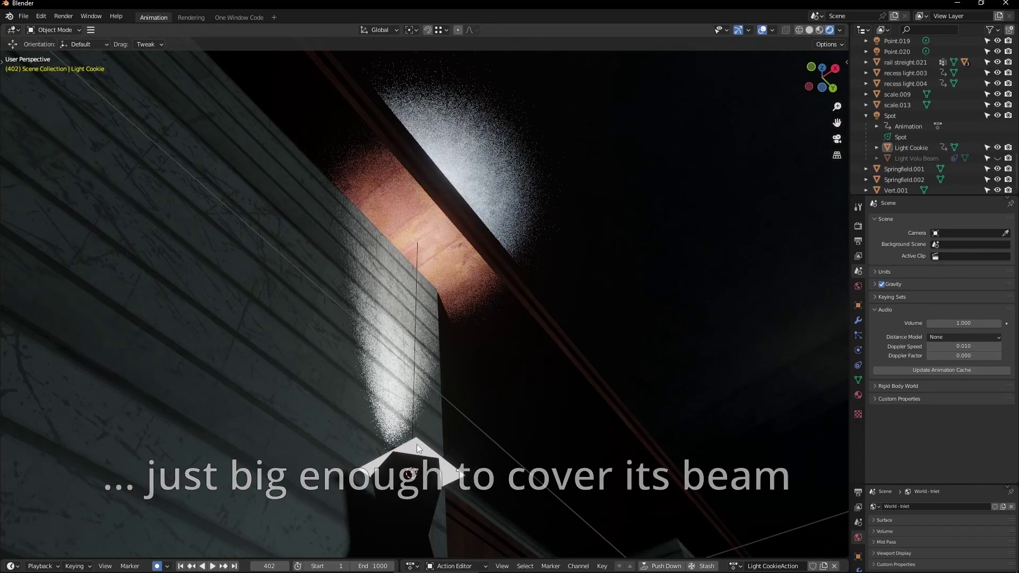
pyautogui.click(417, 445)
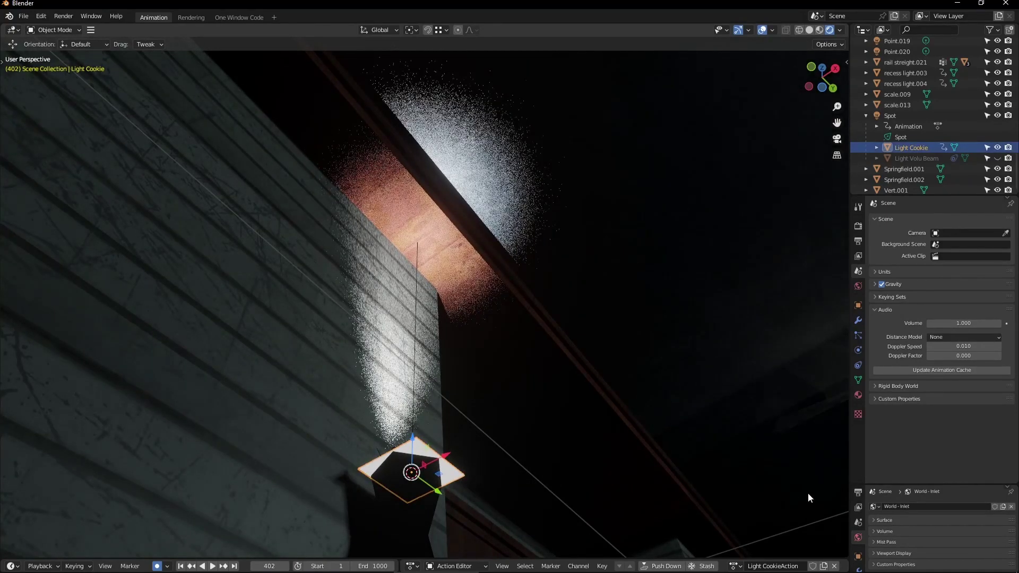
pyautogui.moveTo(872, 486); pyautogui.dragTo(871, 330)
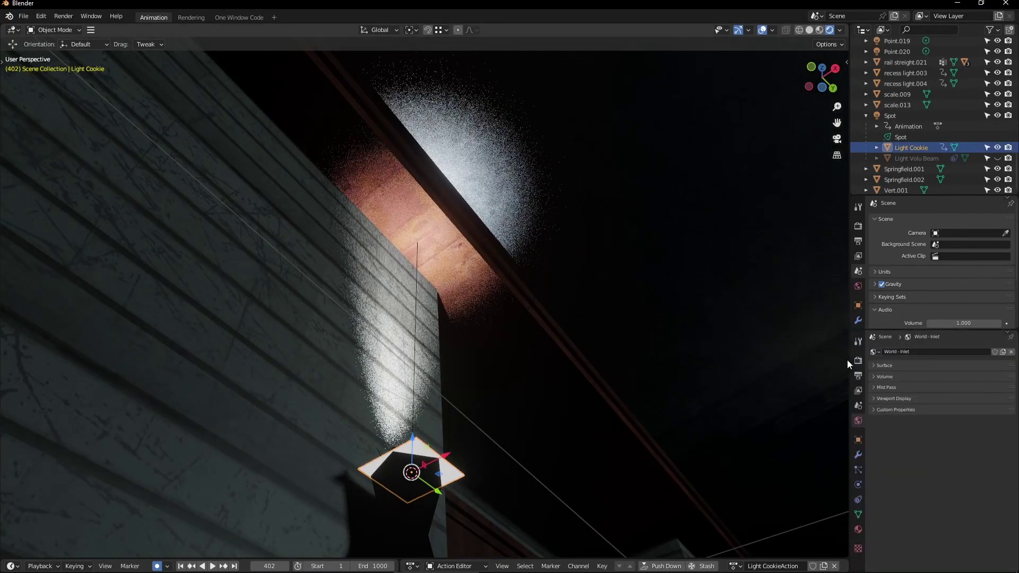
pyautogui.moveTo(742, 376); pyautogui.dragTo(695, 376)
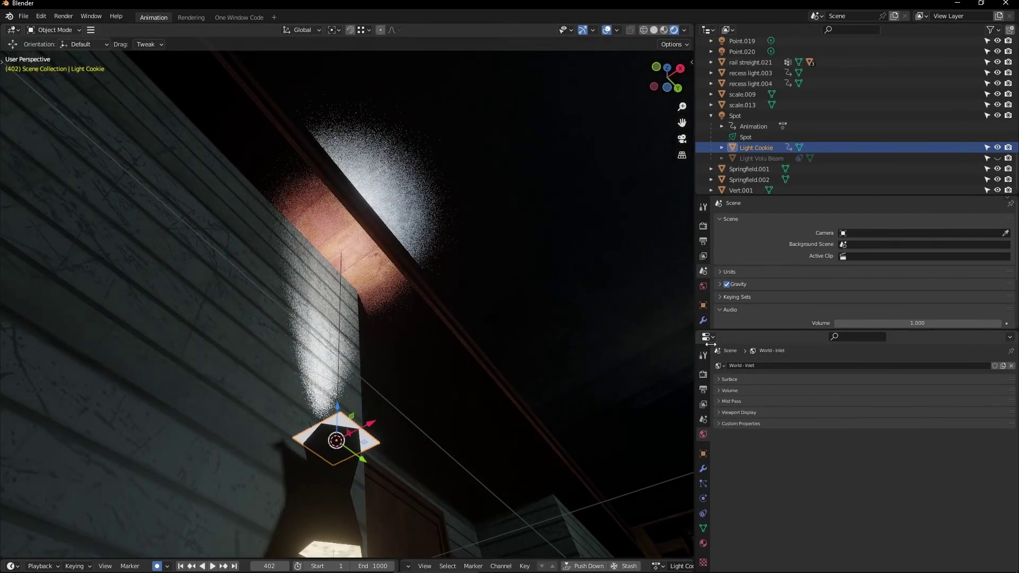
# Turn the lower area into the Shader Editor, zoomed in on the Cookie Beam group node
pyautogui.click(707, 337)
pyautogui.click(433, 437)
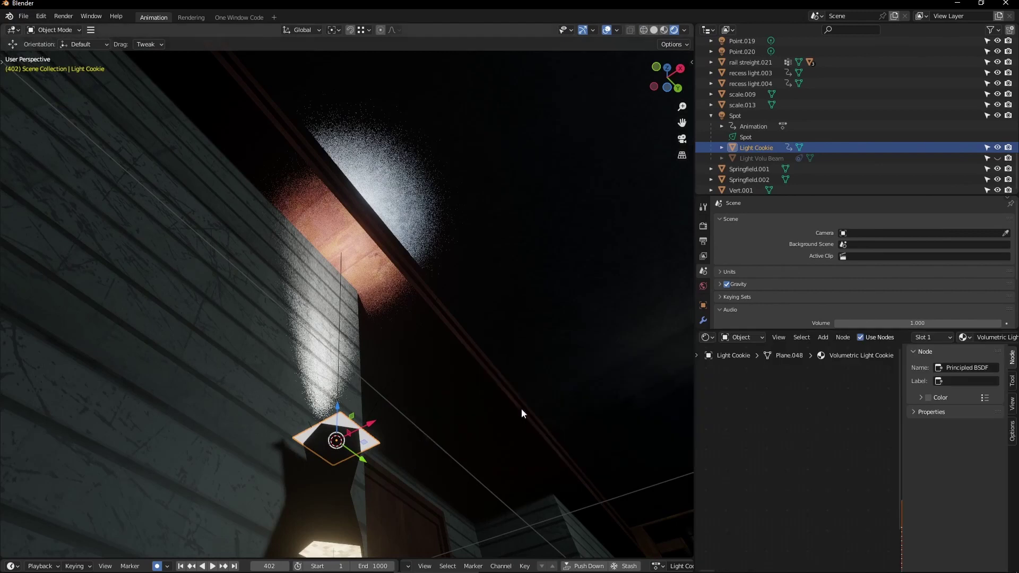
pyautogui.press('Home')
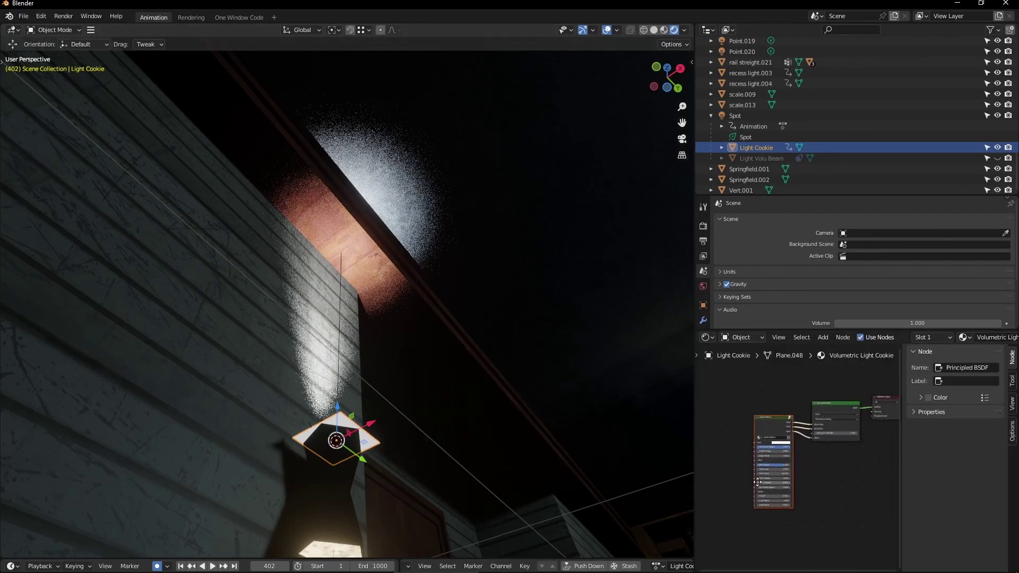
pyautogui.scroll(5, 796, 427)
pyautogui.moveTo(746, 380); pyautogui.dragTo(845, 377, button='middle')
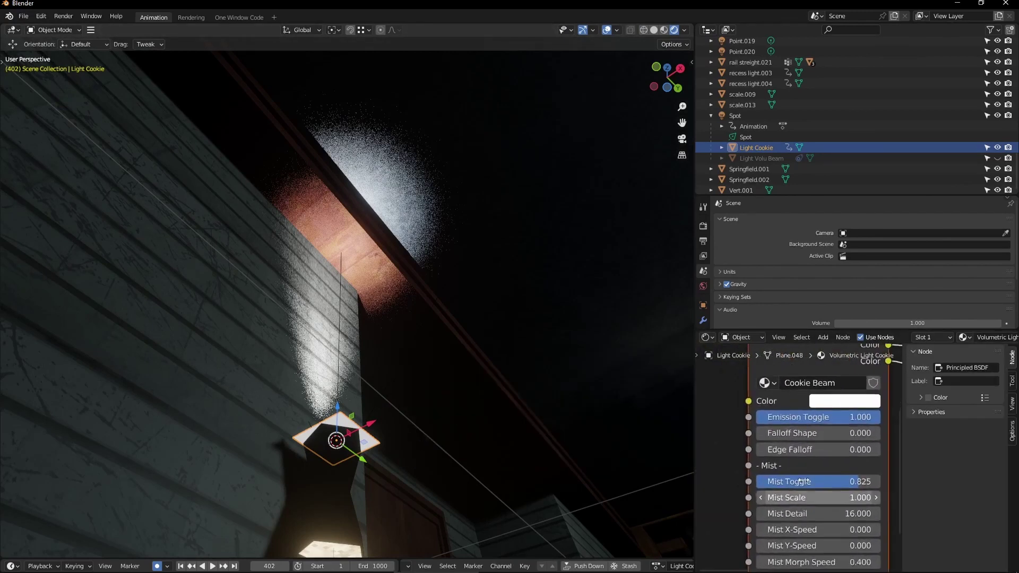
pyautogui.scroll(2, 763, 428)
pyautogui.scroll(2, 763, 428)
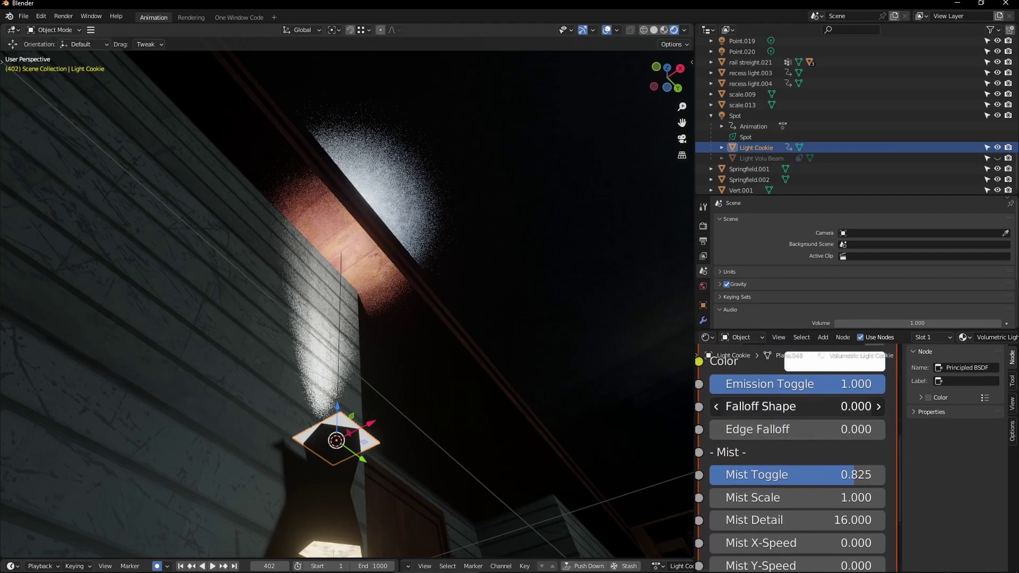
# Raise the Cookie Beam node's Falloff Shape to 12.5
pyautogui.moveTo(797, 406); pyautogui.dragTo(833, 406)
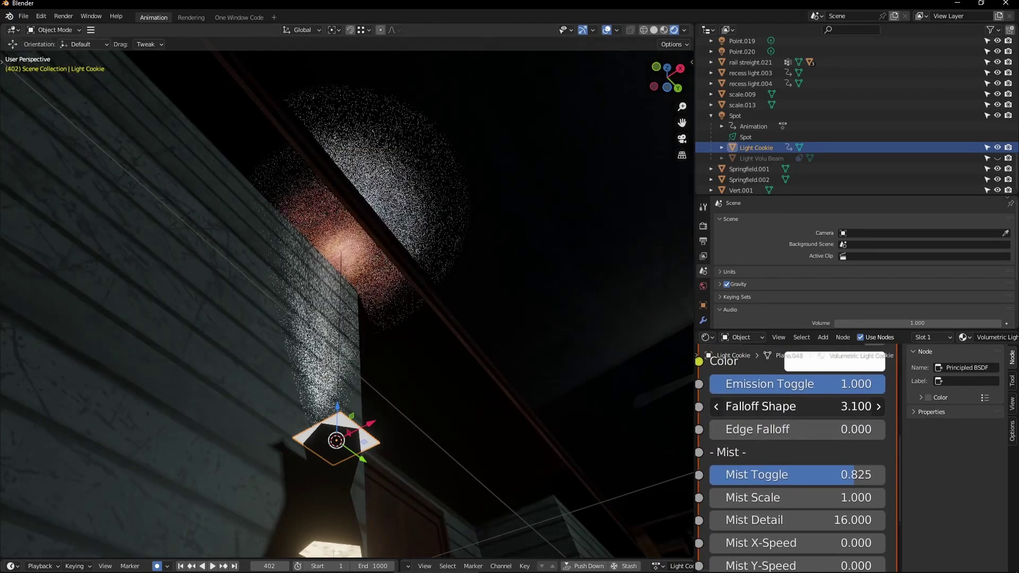
pyautogui.moveTo(499, 371); pyautogui.dragTo(540, 347, button='middle')
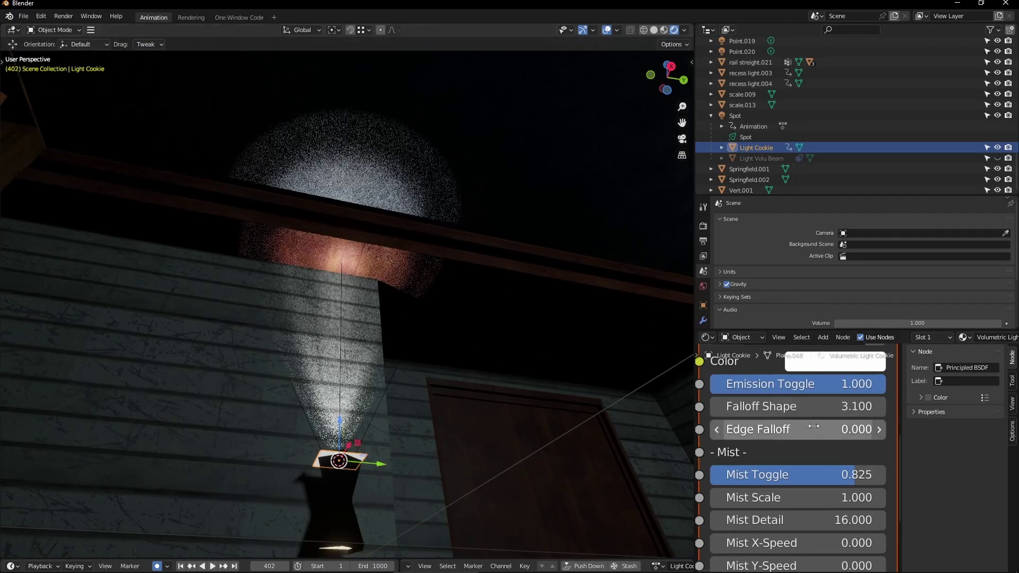
pyautogui.moveTo(814, 426); pyautogui.dragTo(808, 410, button='middle')
pyautogui.moveTo(809, 390); pyautogui.dragTo(927, 390)
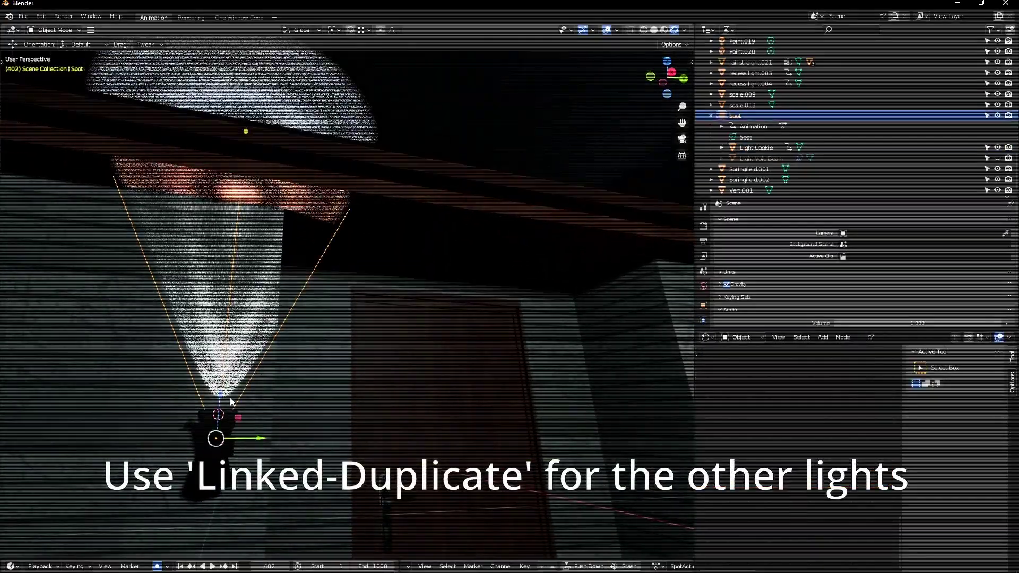
# Add a linked duplicate of the spotlight rotated 180° on X to shine downward
pyautogui.hotkey('alt', 'd')
pyautogui.press('r')
pyautogui.press('x')
pyautogui.press('1')
pyautogui.press('8')
pyautogui.press('0')
pyautogui.press('Return')
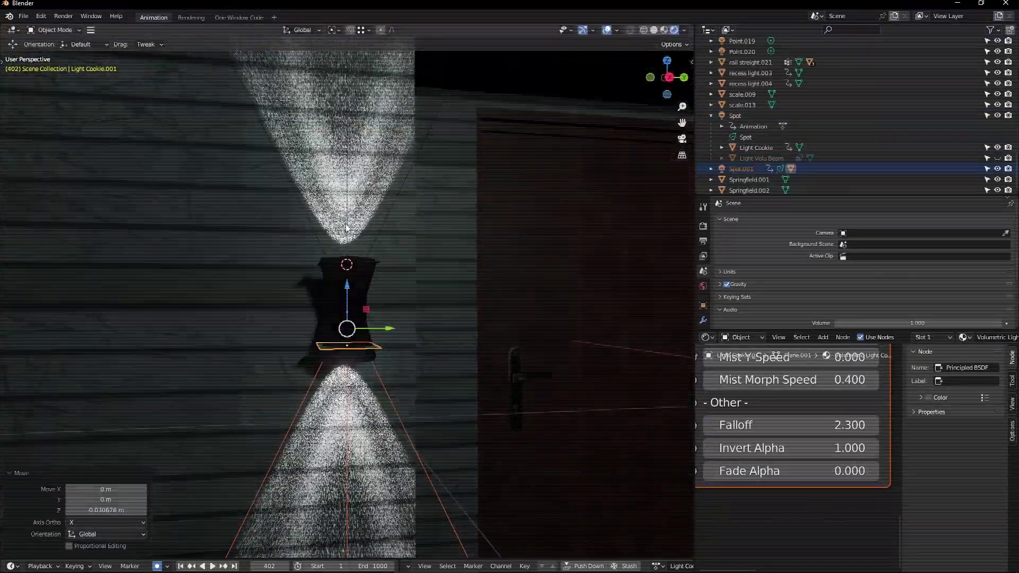
# Duplicate both spotlights along Y onto the second pillar and try different light colours
pyautogui.hotkey('shift', 'd')
pyautogui.press('y')
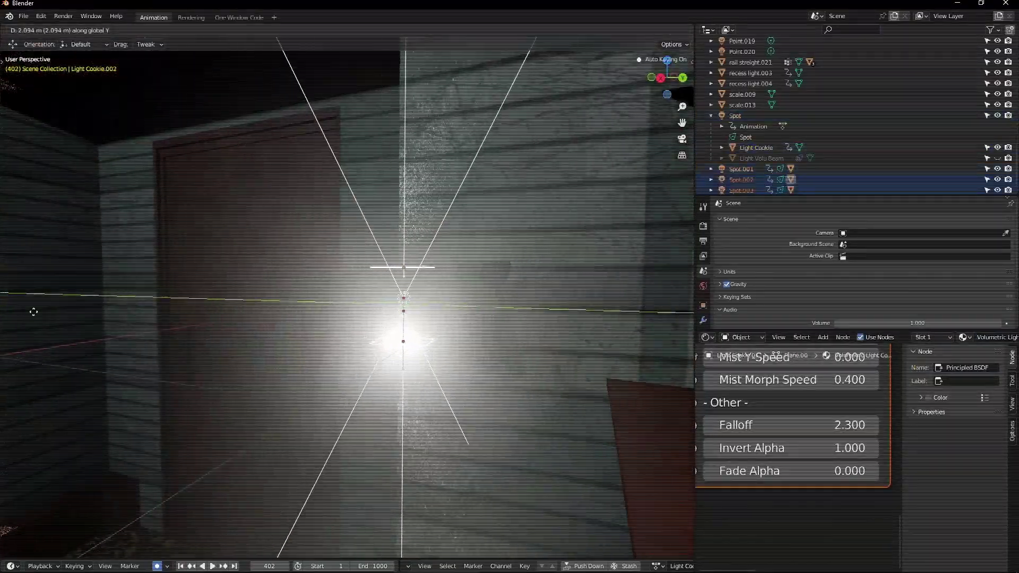
pyautogui.click(46, 312)
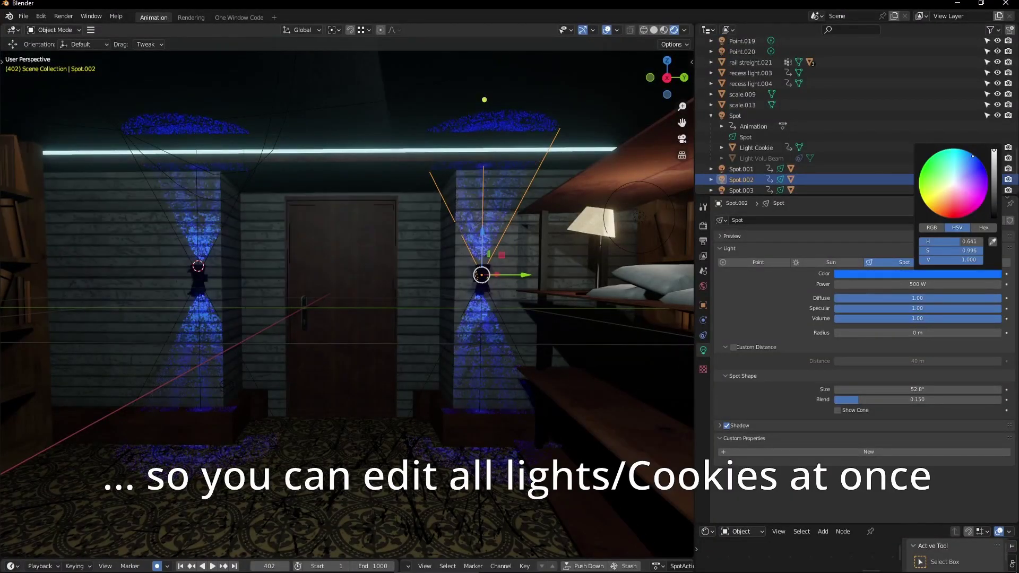
pyautogui.moveTo(953, 183); pyautogui.dragTo(928, 206)
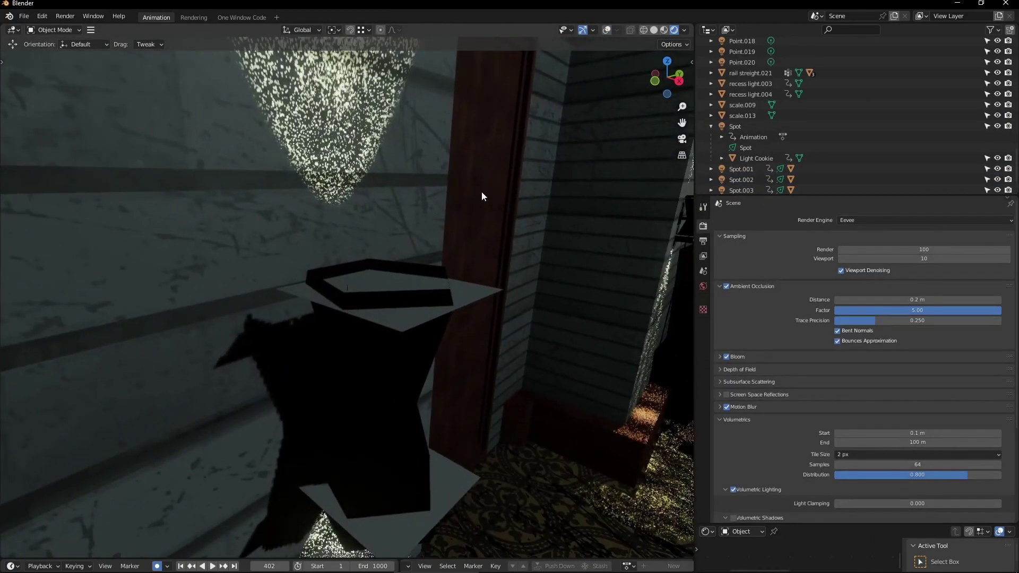
# Turn on Backface Culling in the Light Cookie's material and compare the plane from both sides
pyautogui.click(403, 323)
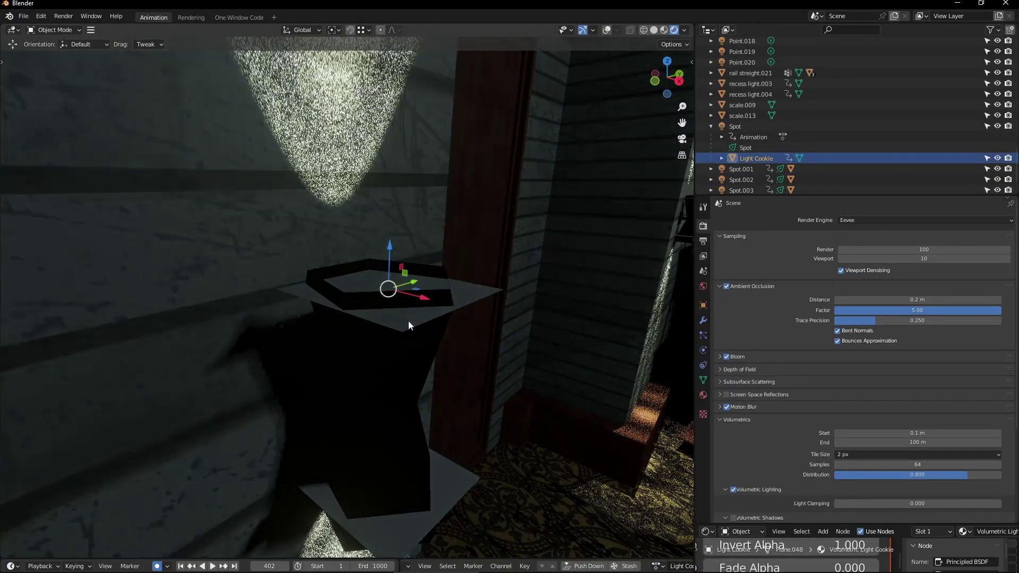
pyautogui.click(702, 396)
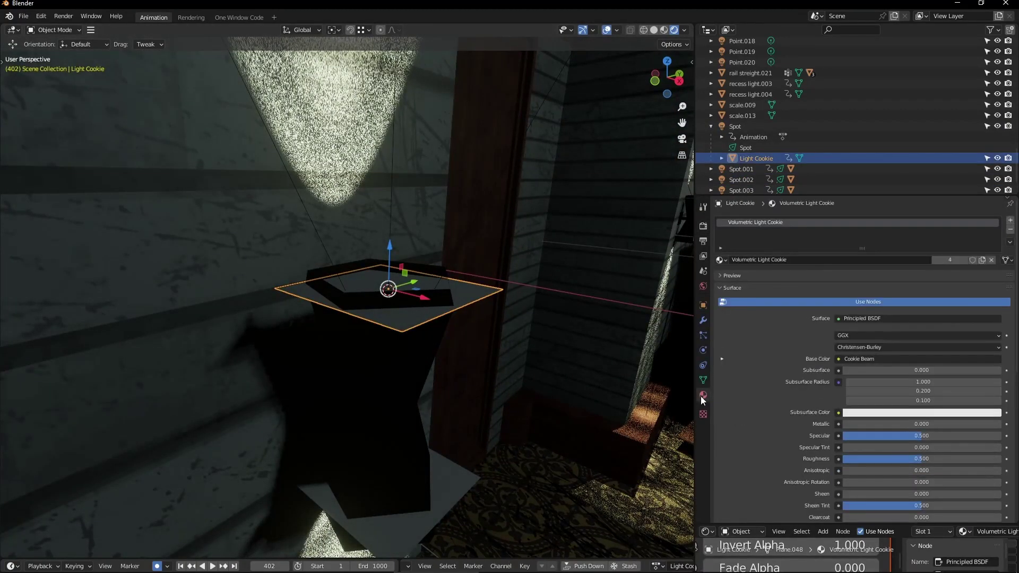
pyautogui.click(740, 288)
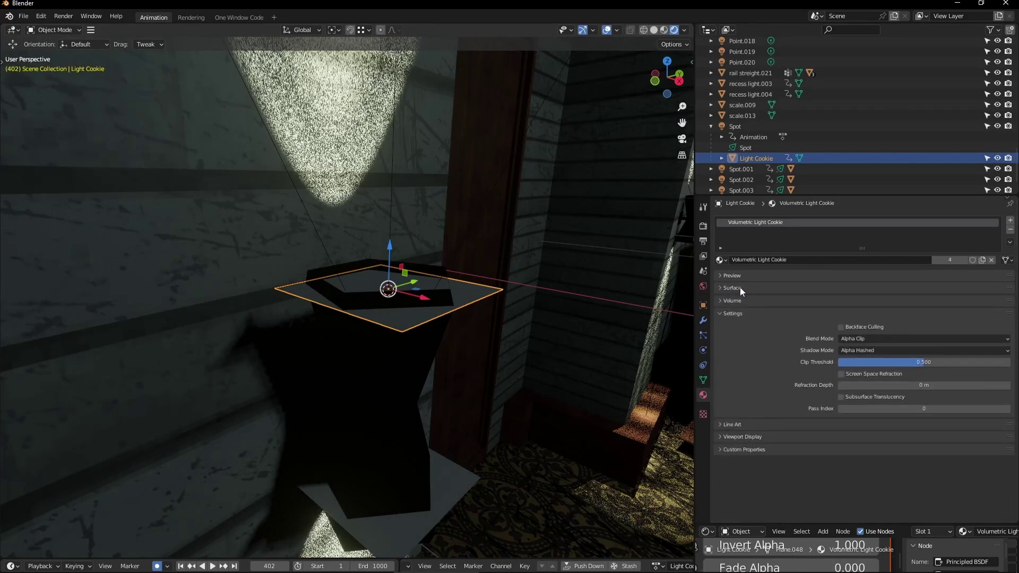
pyautogui.click(848, 326)
pyautogui.moveTo(465, 370)
pyautogui.mouseDown(button='middle')
pyautogui.moveTo(446, 337)
pyautogui.moveTo(466, 383)
pyautogui.mouseUp(button='middle')
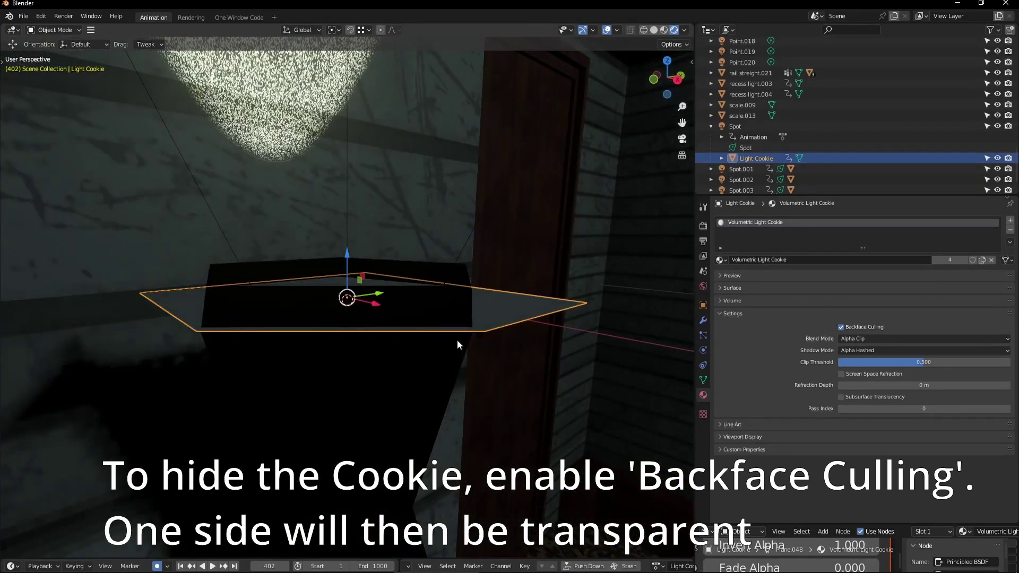
pyautogui.moveTo(457, 340)
pyautogui.mouseDown(button='middle')
pyautogui.moveTo(450, 330)
pyautogui.moveTo(768, 345)
pyautogui.mouseUp(button='middle')
pyautogui.click(841, 327)
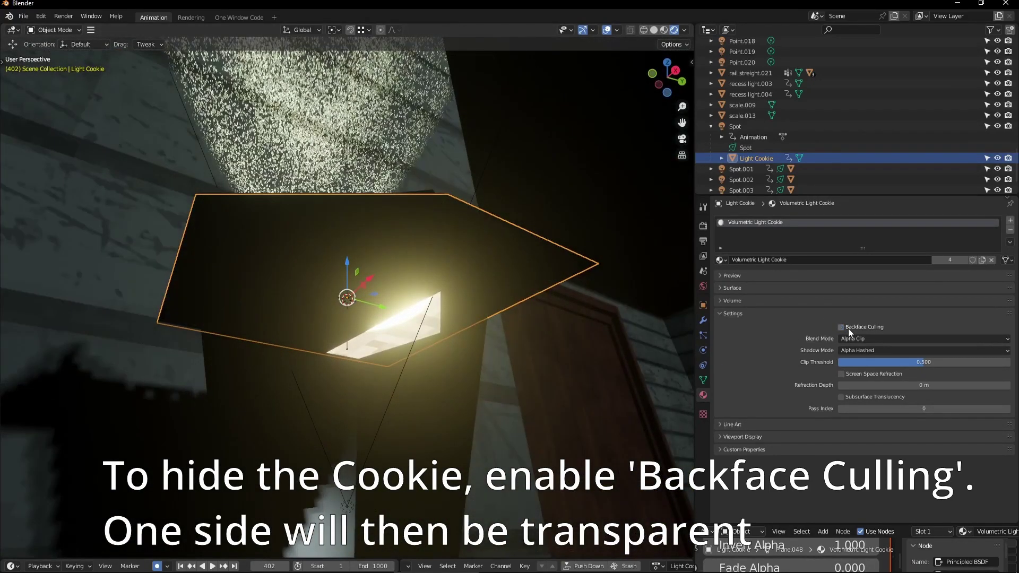
pyautogui.click(842, 327)
pyautogui.moveTo(507, 259)
pyautogui.mouseDown(button='middle')
pyautogui.moveTo(526, 300)
pyautogui.moveTo(518, 292)
pyautogui.moveTo(584, 286)
pyautogui.moveTo(533, 292)
pyautogui.mouseUp(button='middle')
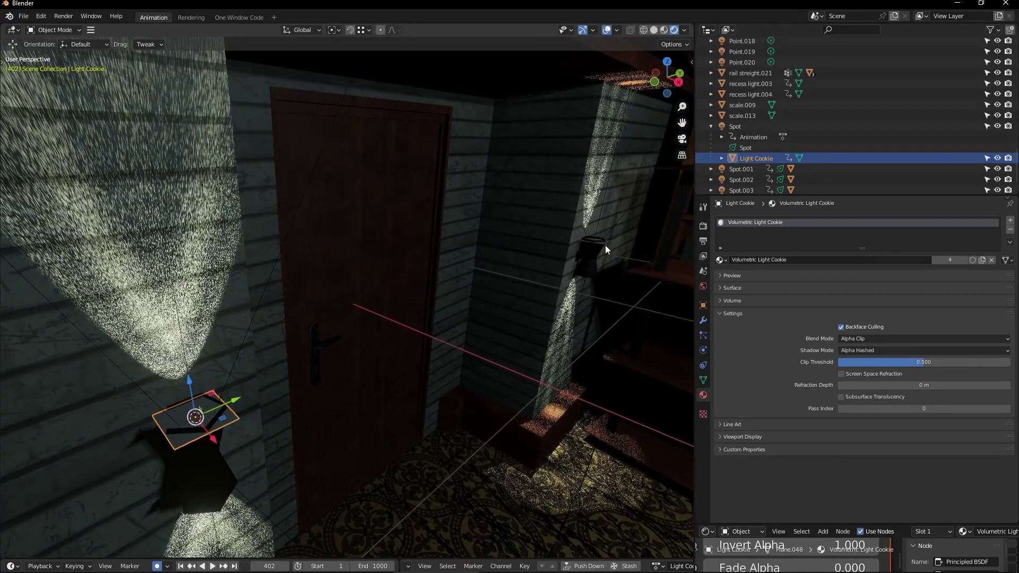
# Duplicate the Light Cookie to the second sconce, rotate it, and enable its Backface Culling
pyautogui.hotkey('shift', 'd')
pyautogui.press('r')
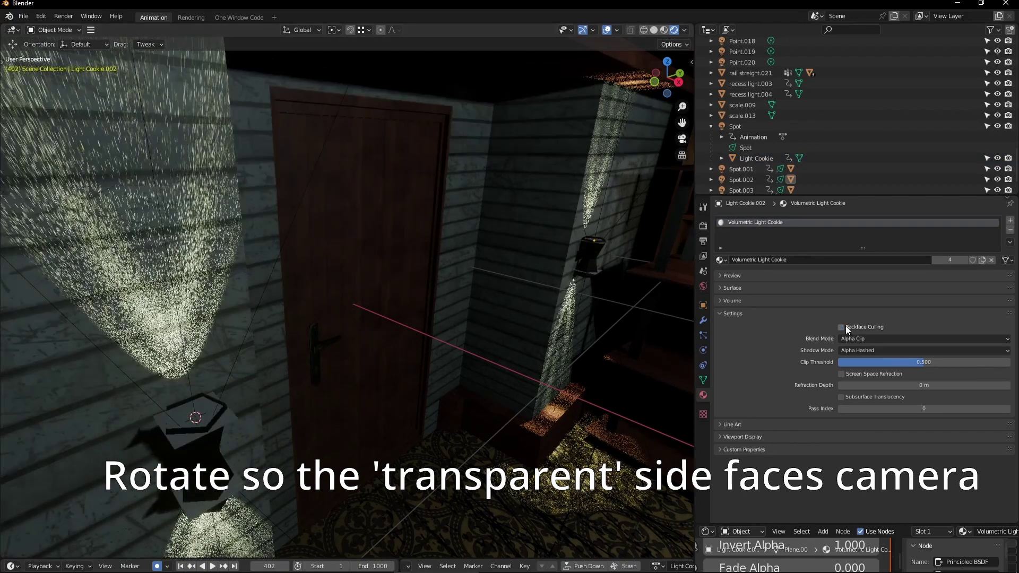
pyautogui.click(842, 327)
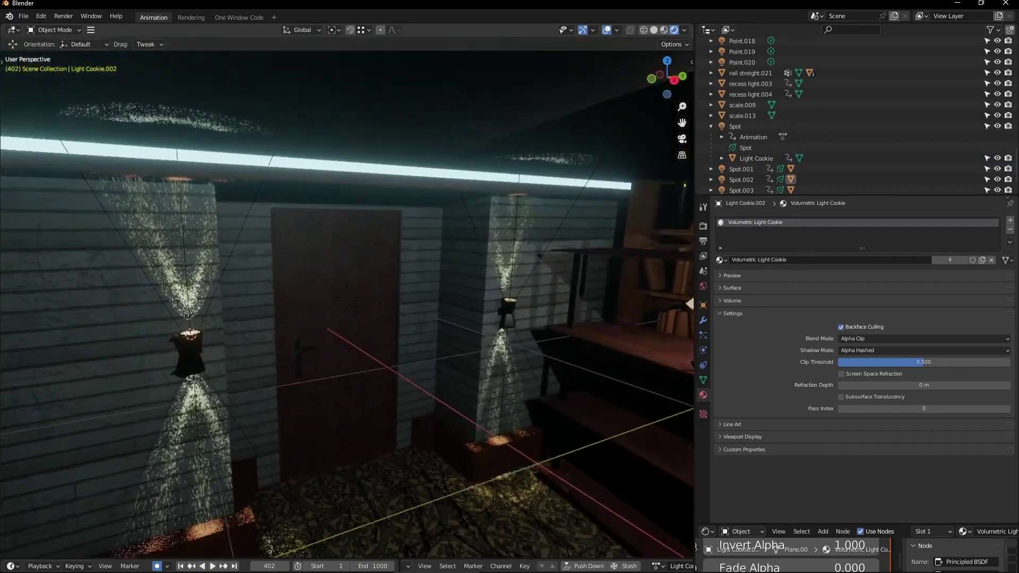
pyautogui.hotkey('shift', 'alt', 'z')
pyautogui.hotkey('ctrl', 'space')
# Walk through the room toward the door to view the lit sconces
pyautogui.hotkey('shift', '`')
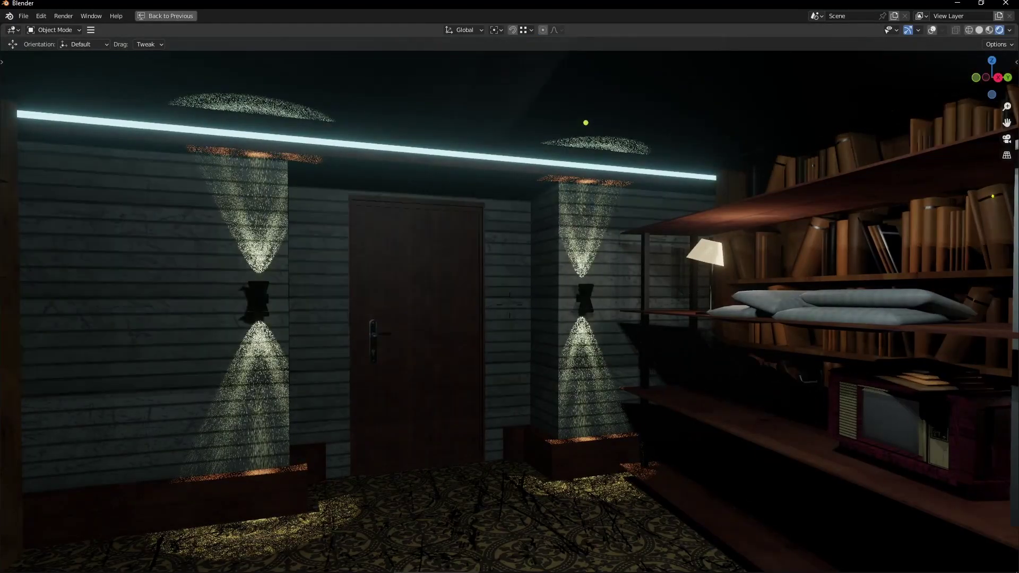
pyautogui.press('w')
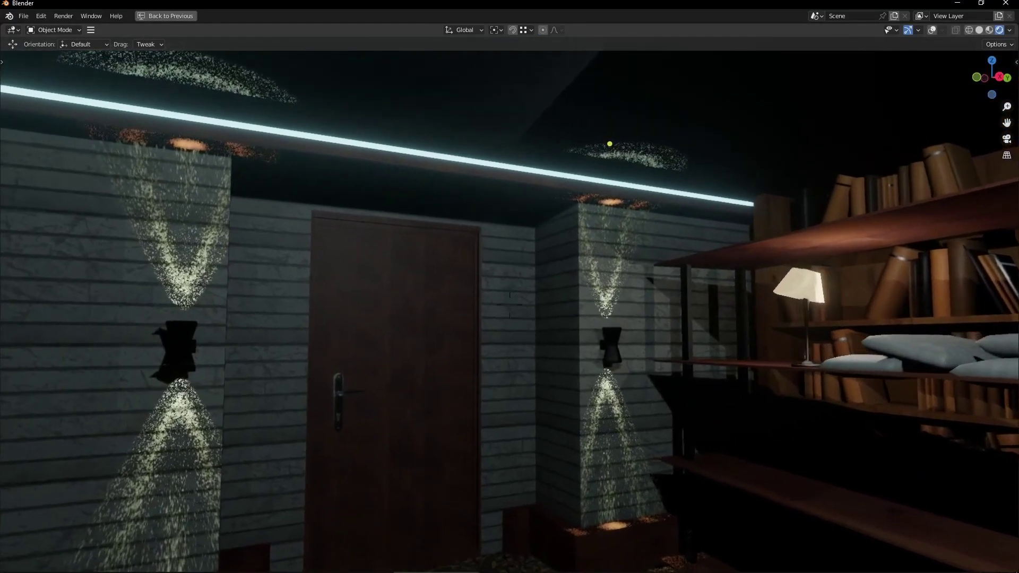